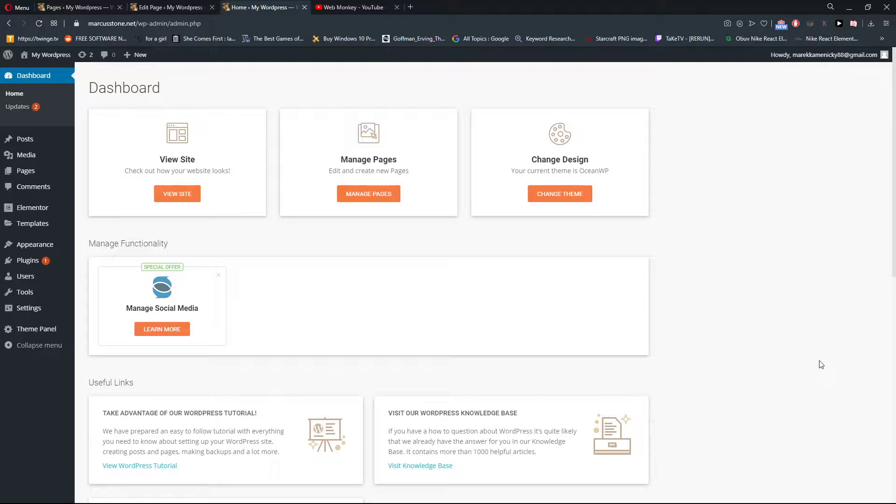
Step: Open the Installed Plugins list from the Dashboard's sidebar
scroll(301, 299, down, 5)
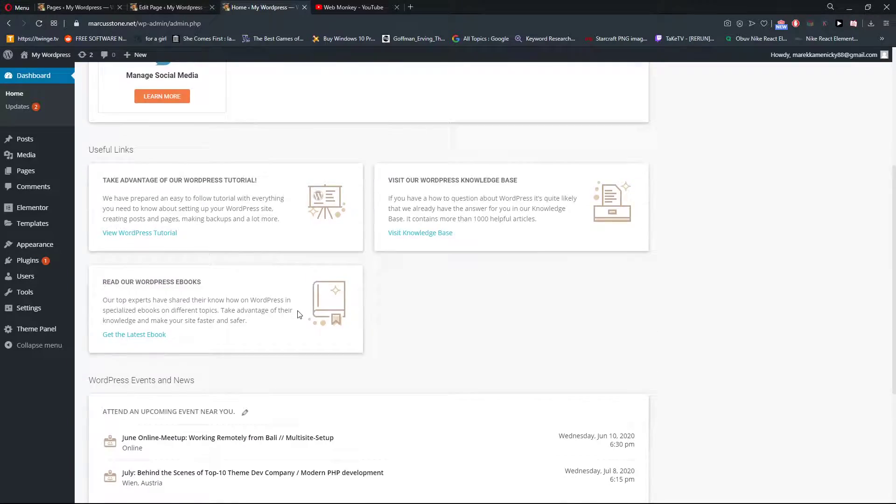
scroll(294, 314, up, 4)
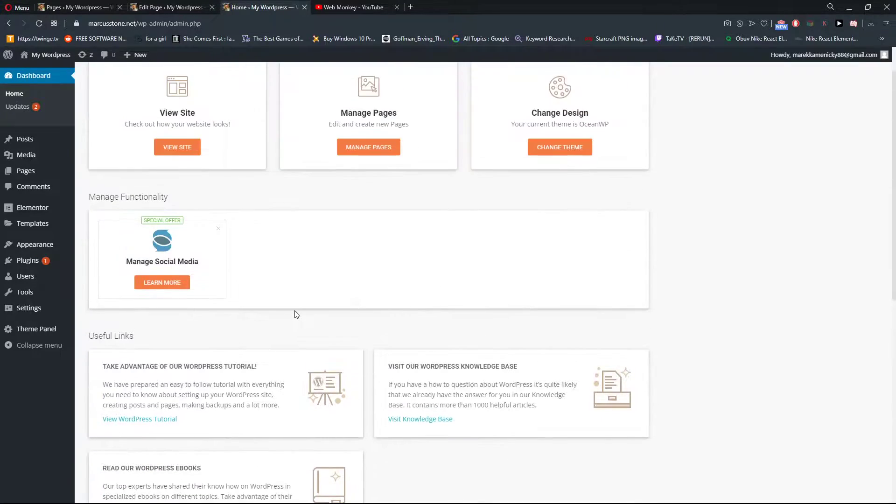
click(15, 264)
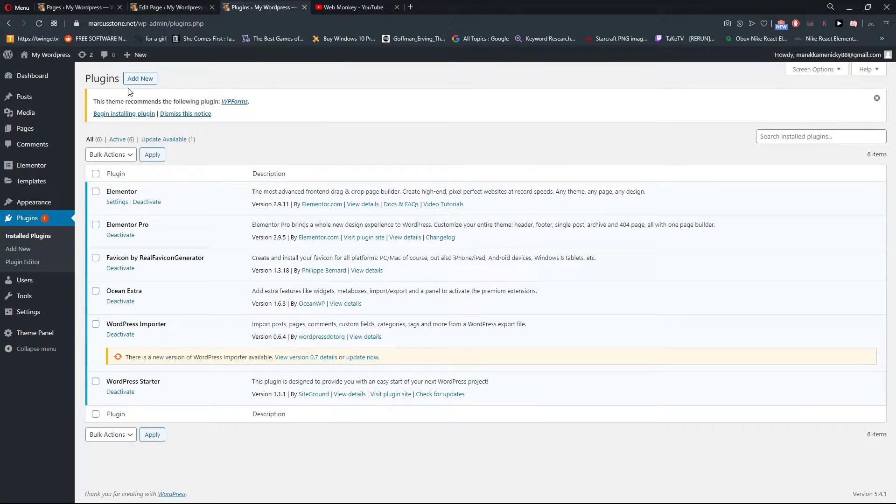
Step: Search Add Plugins for 'cache' and install WP-Optimize – Clean, Compress, Cache
click(138, 80)
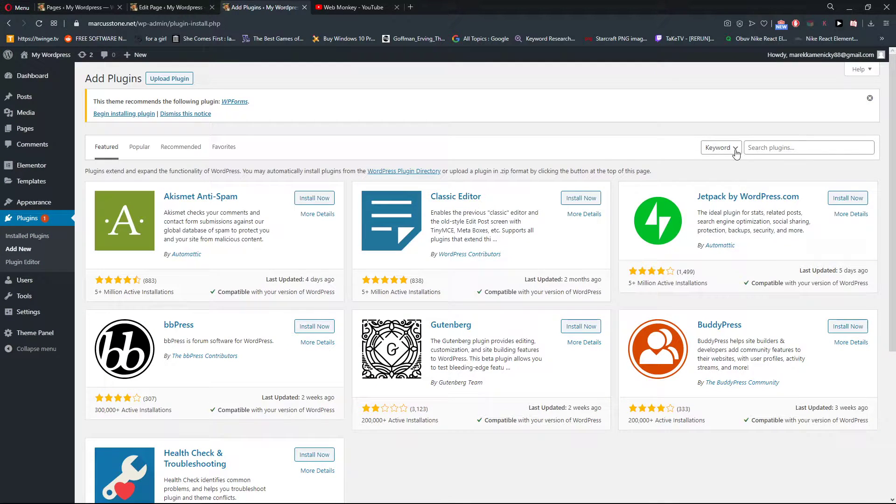
click(752, 145)
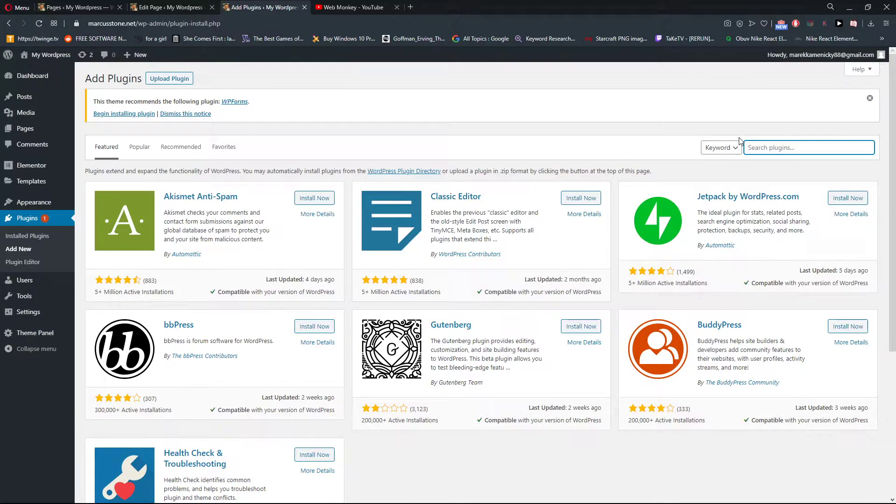
text(cache)
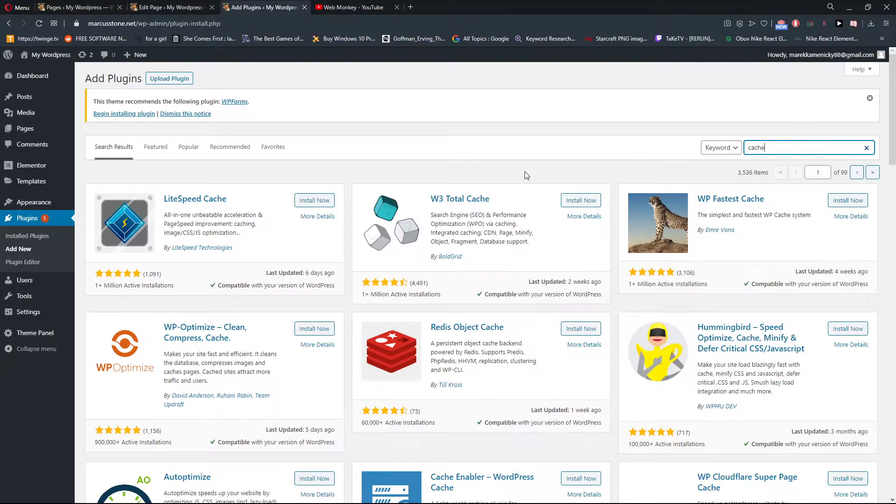
scroll(527, 175, down, 1)
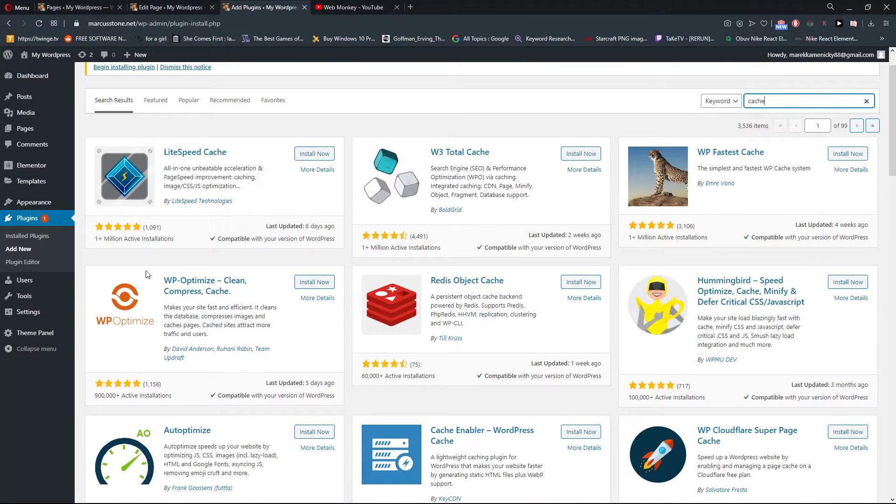
click(222, 292)
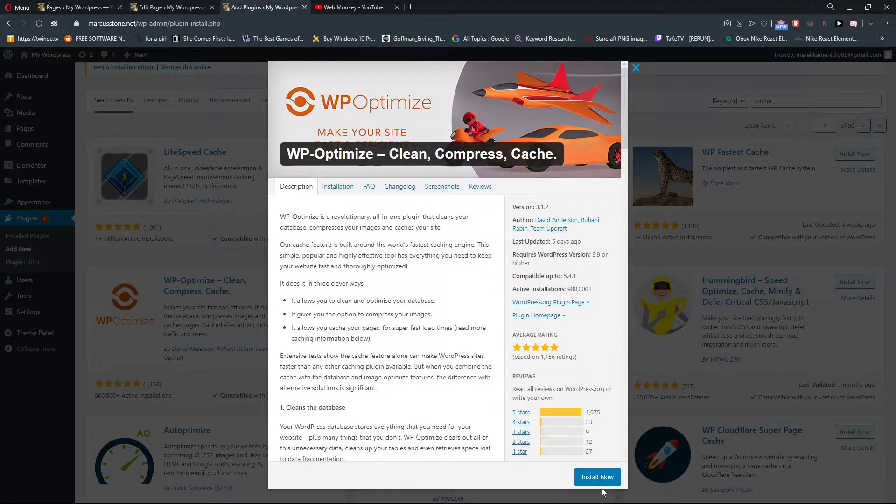
click(599, 478)
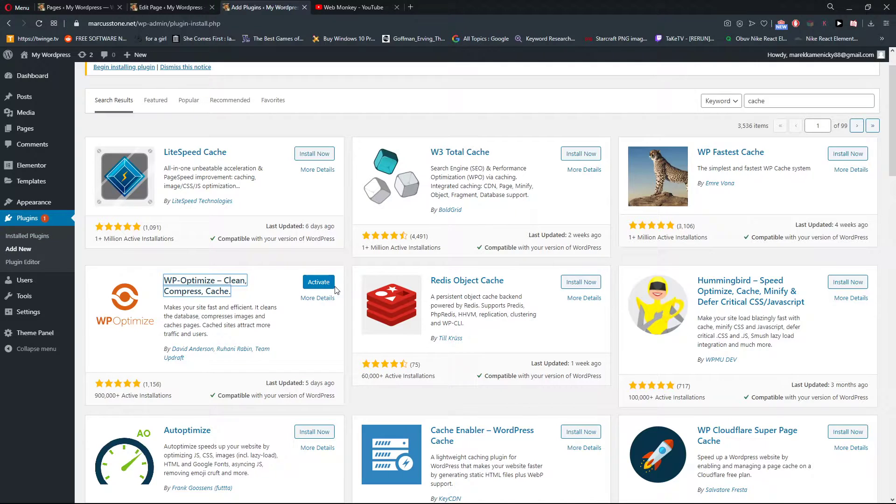
Step: Activate WP-Optimize and bring up its new sidebar menu
click(326, 285)
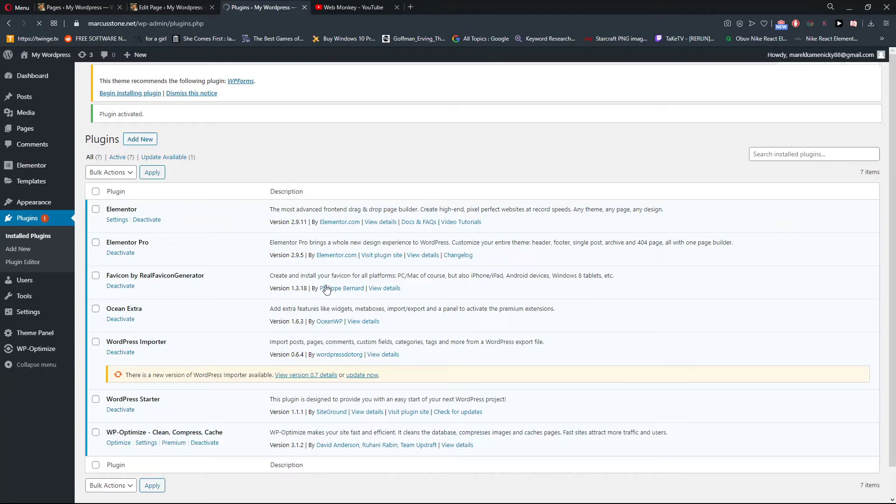
scroll(168, 343, down, 1)
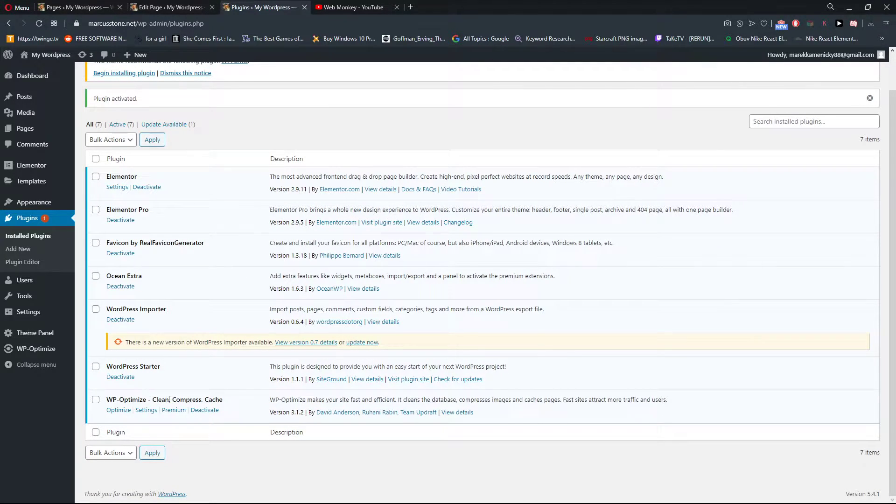
mouse_move(46, 351)
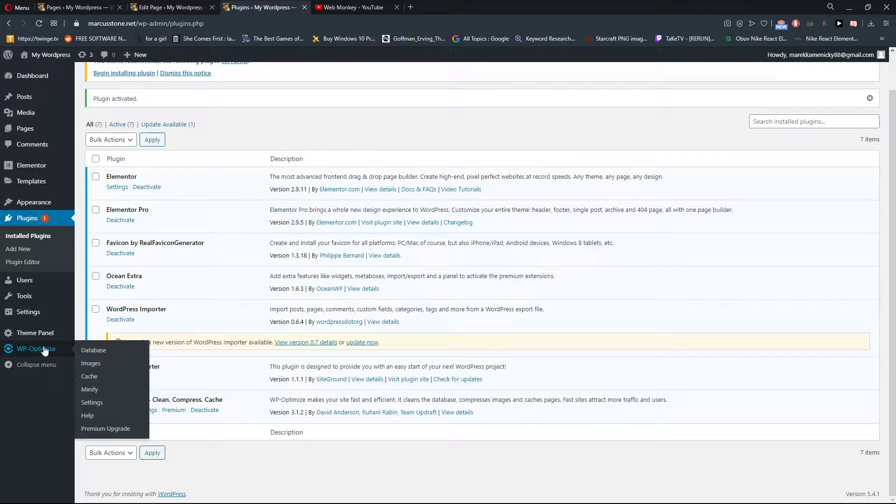
Step: Open WP-Optimize's Cache page and dismiss the thank-you-for-installing notice
click(91, 380)
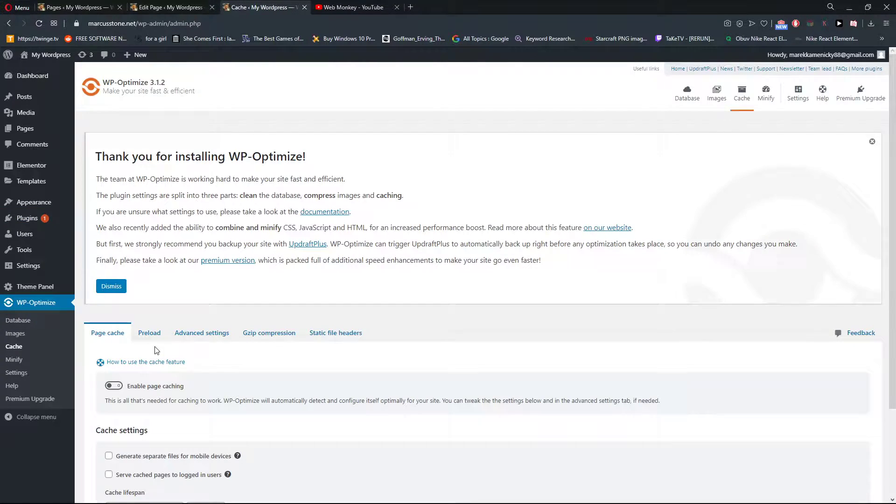
scroll(163, 348, down, 1)
scroll(181, 340, down, 1)
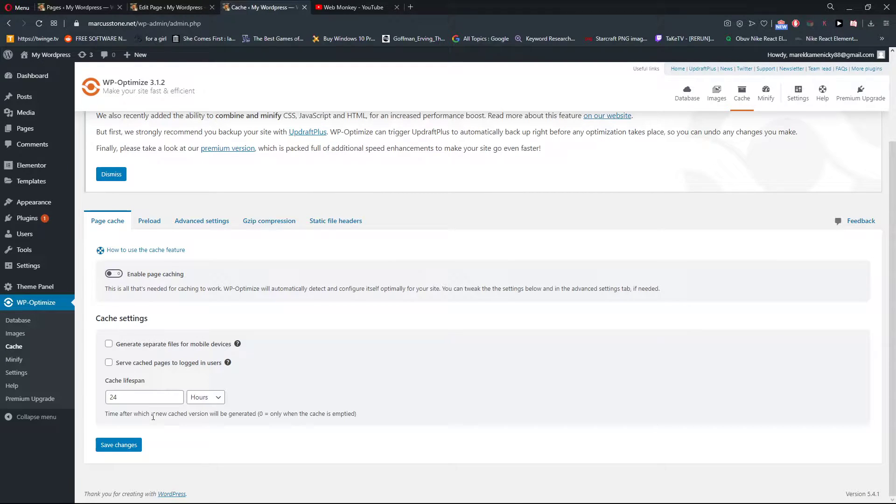
scroll(154, 417, up, 3)
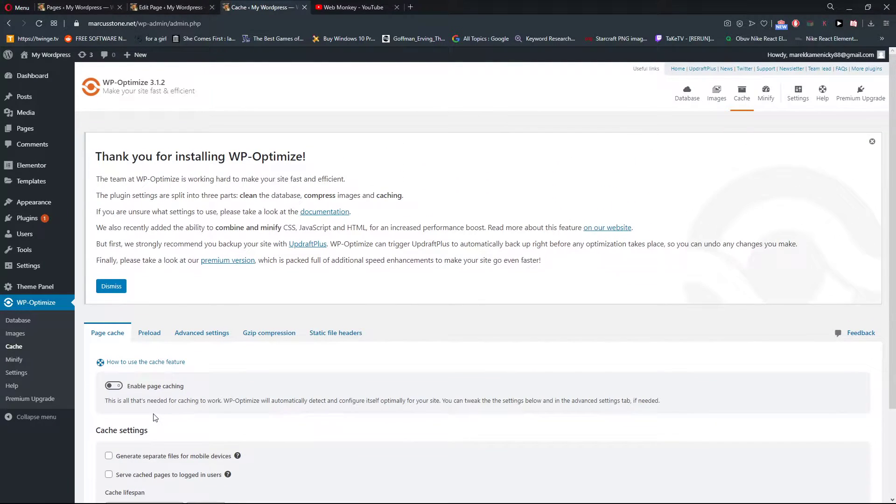
scroll(155, 417, down, 3)
click(117, 173)
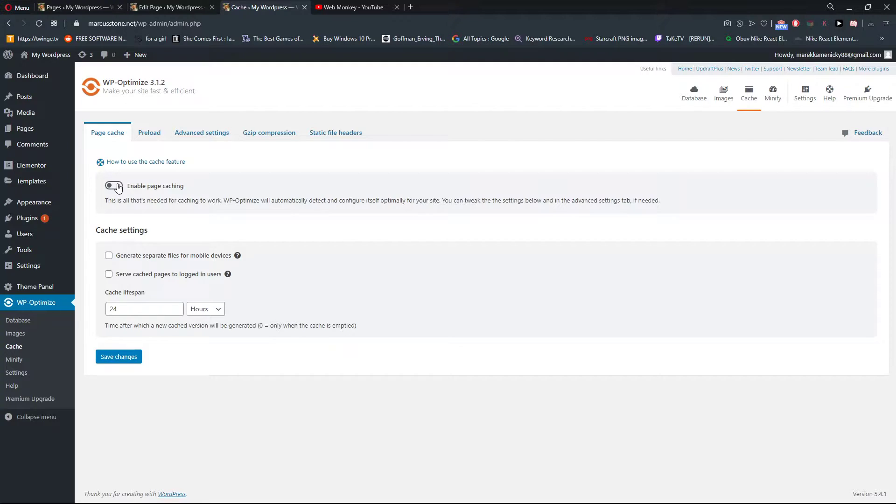
Step: Enable WP-Optimize page caching, then purge the cache down to 0 bytes, 0 files
click(114, 186)
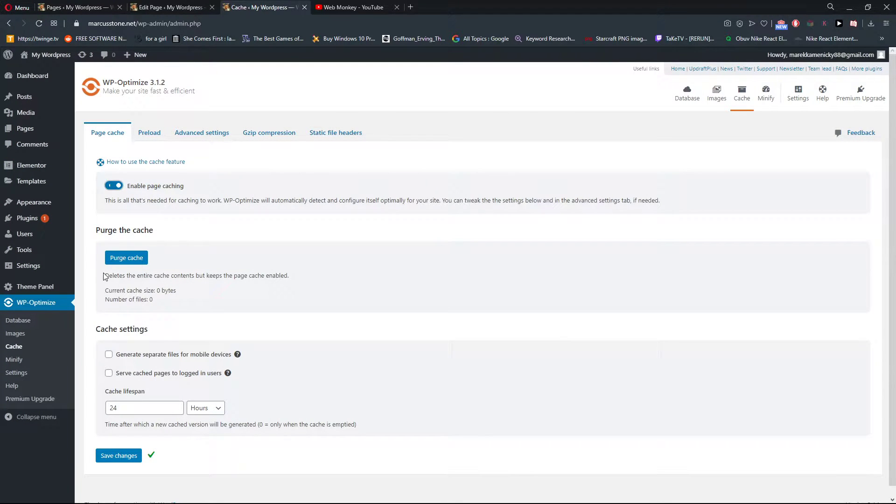
drag(104, 275, 297, 272)
click(297, 271)
drag(107, 230, 219, 228)
drag(258, 201, 284, 200)
drag(104, 276, 262, 275)
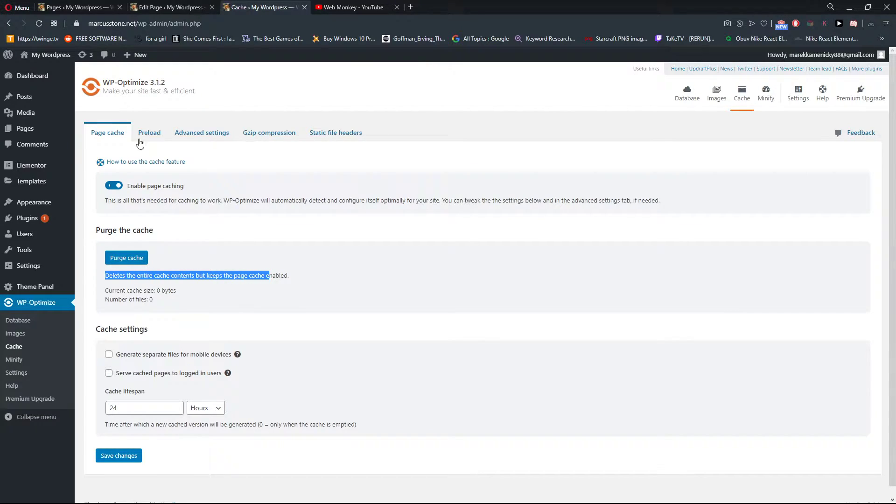
click(121, 256)
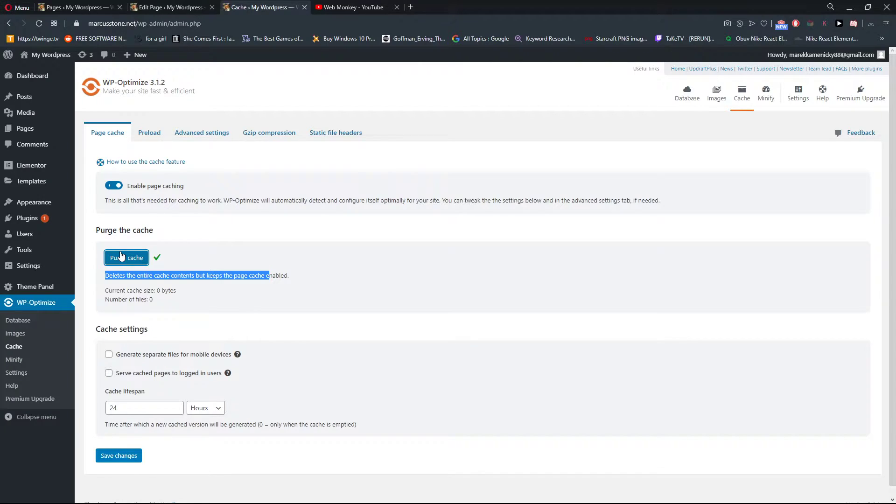
click(197, 247)
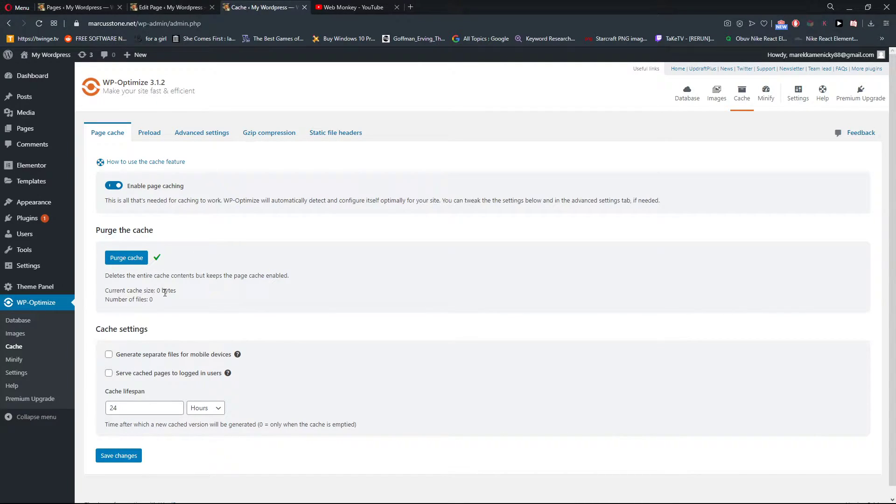
Step: Look through the Preload, Advanced and compression settings, then return to Page cache
click(146, 135)
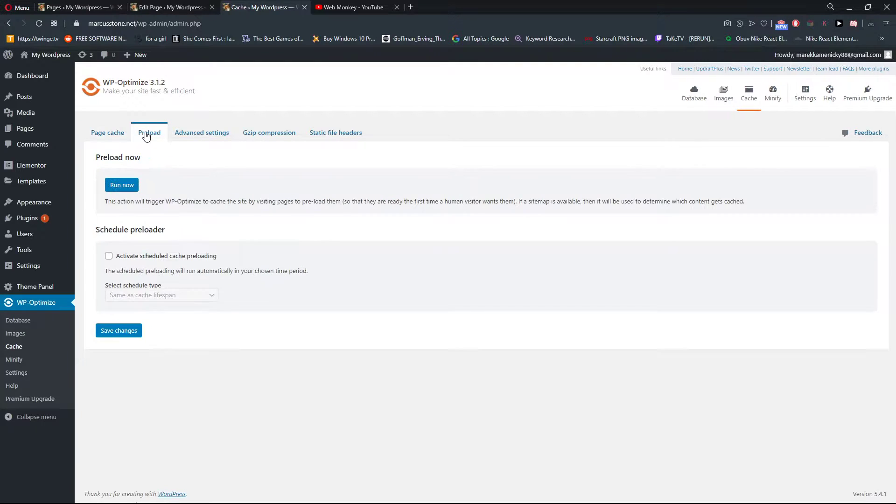
click(205, 136)
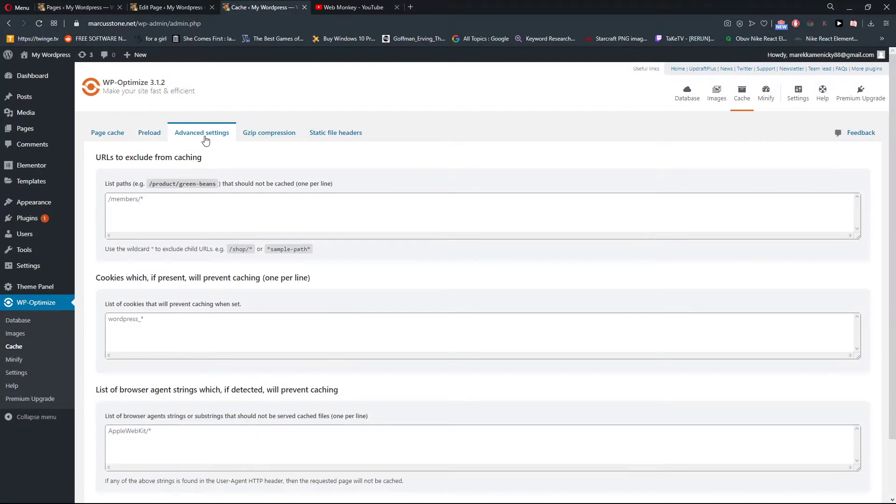
scroll(180, 189, down, 2)
scroll(253, 145, up, 1)
click(255, 140)
click(357, 140)
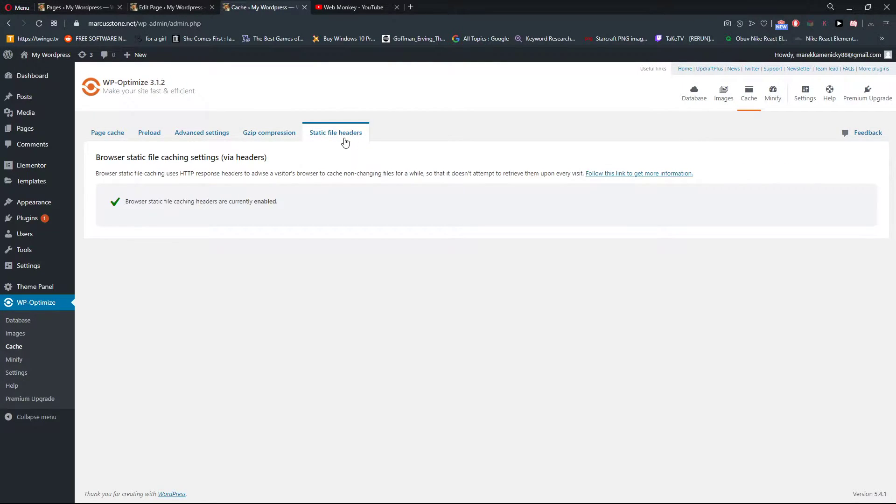
click(117, 135)
Step: Purge the WP-Optimize page cache again, leaving it at 0 bytes, 0 files
drag(91, 237, 154, 231)
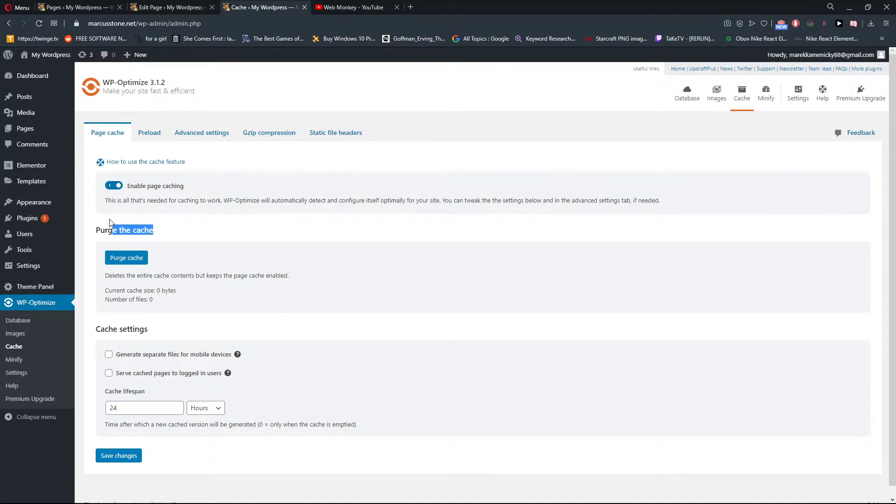
click(95, 232)
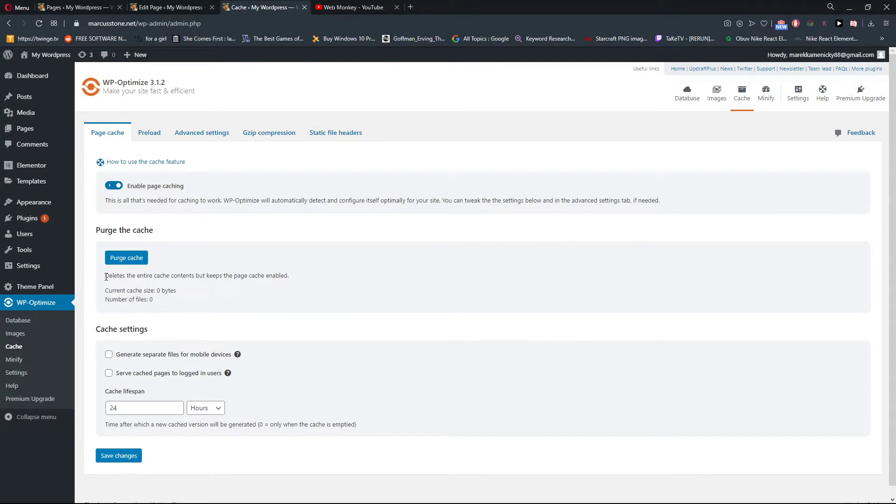
drag(106, 276, 249, 276)
scroll(182, 344, down, 1)
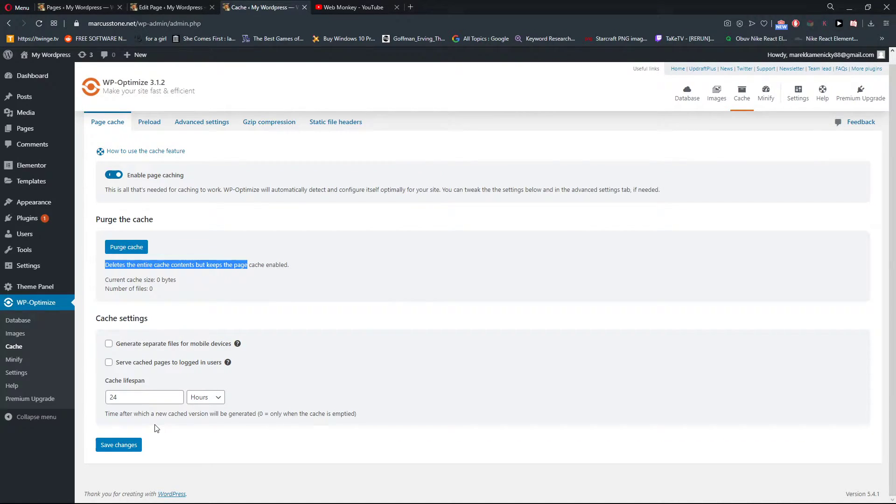
click(116, 249)
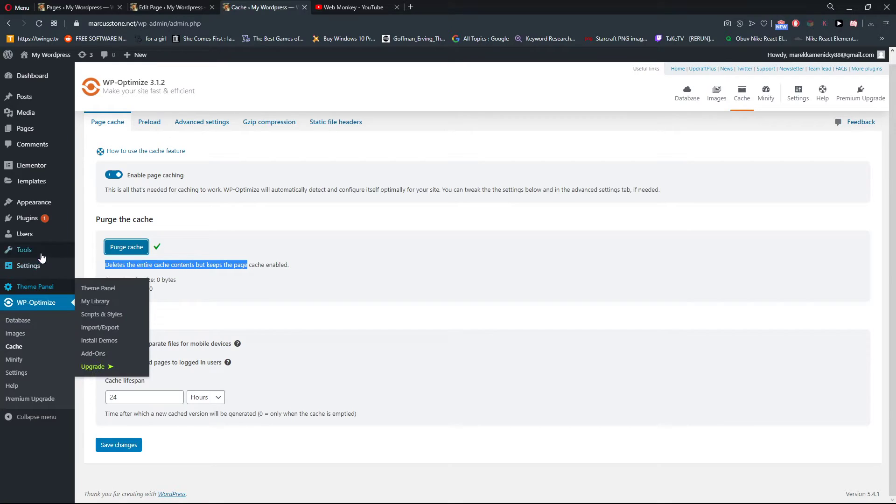
Step: Go to Add New plugins and search the directory for 'cache'
mouse_move(37, 228)
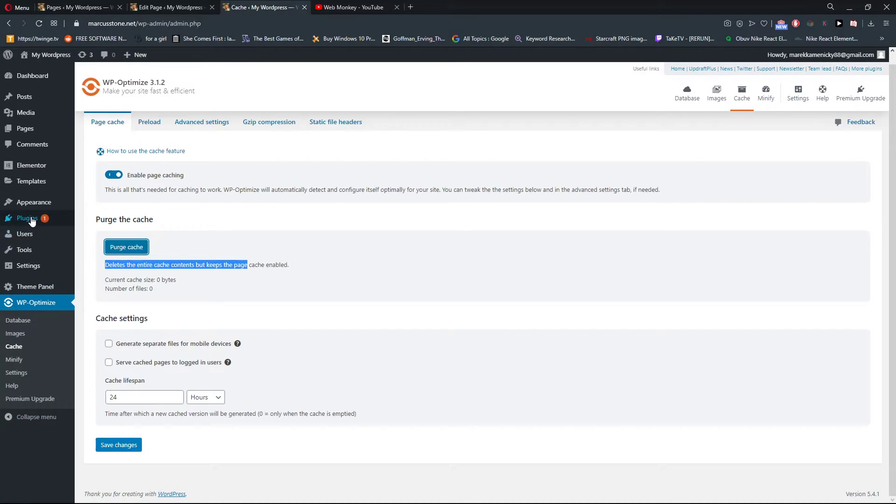
click(29, 219)
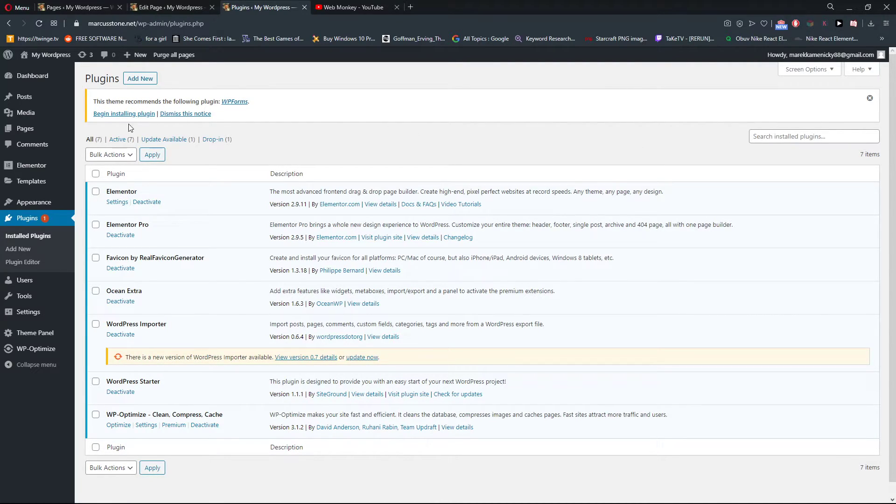
click(154, 78)
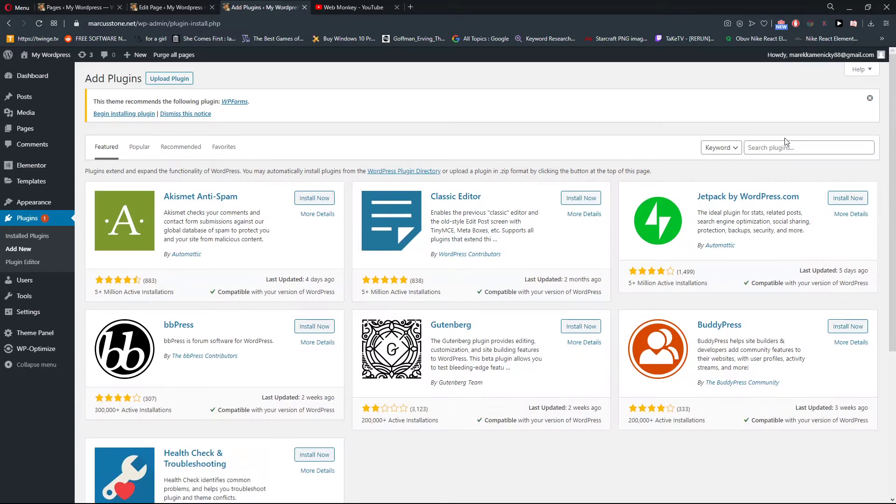
click(780, 143)
text(cache)
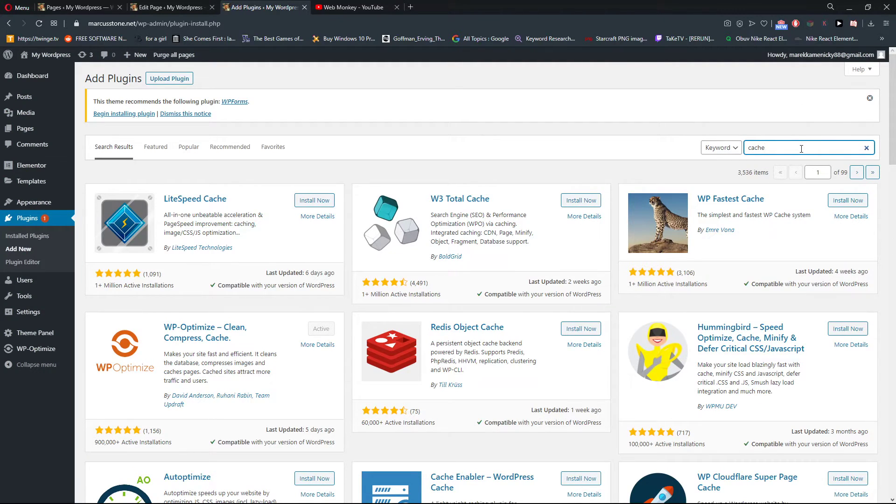
key(ctrl+a)
text(delete c)
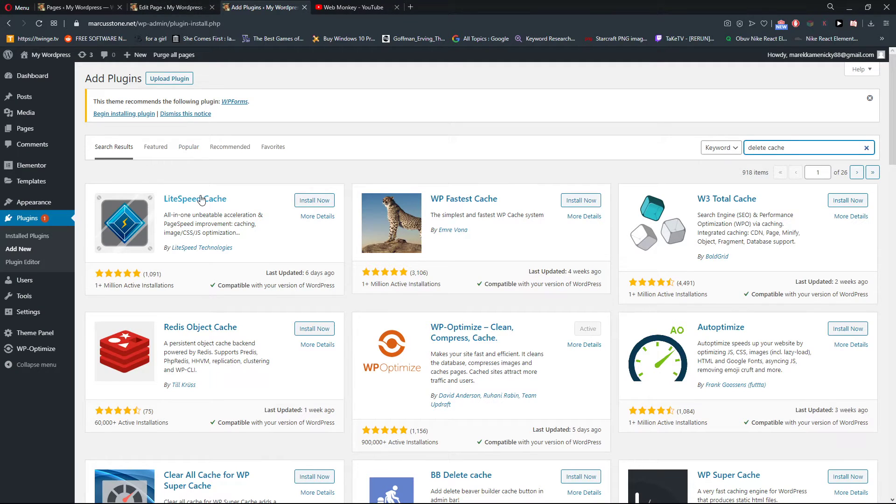
Step: Install and activate LiteSpeed Cache, then open its settings showing Enable Cache on
click(308, 204)
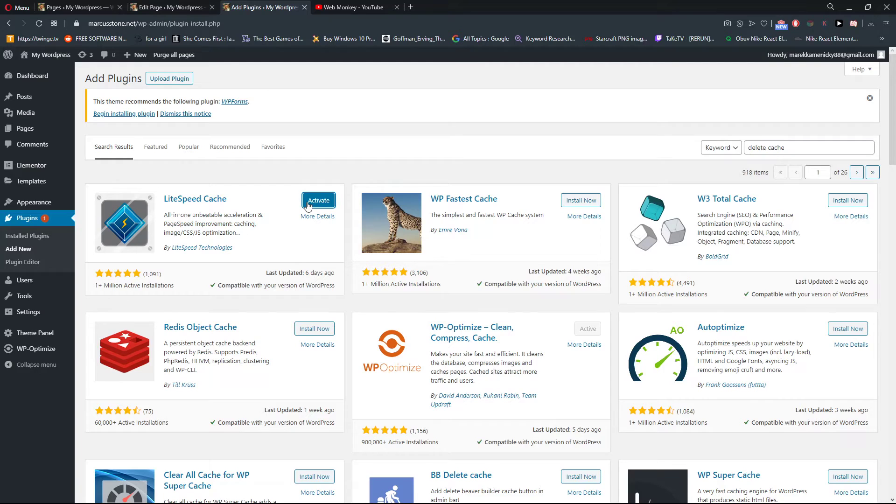
click(308, 205)
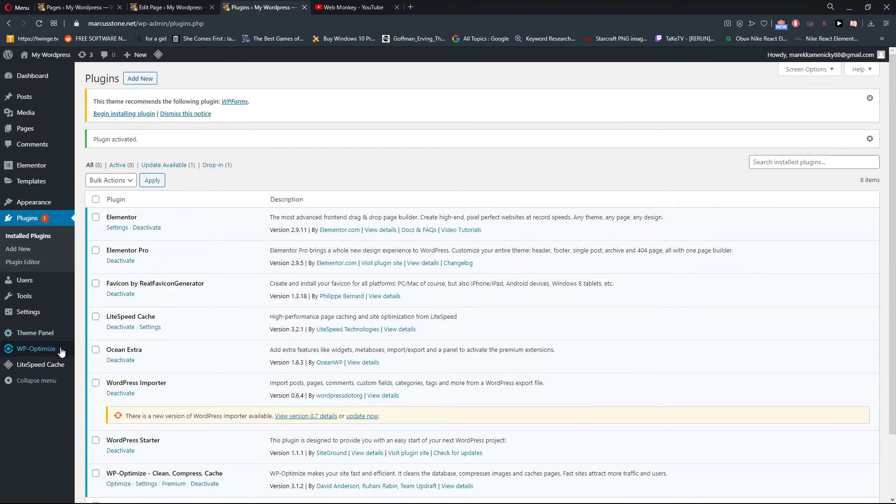
click(40, 365)
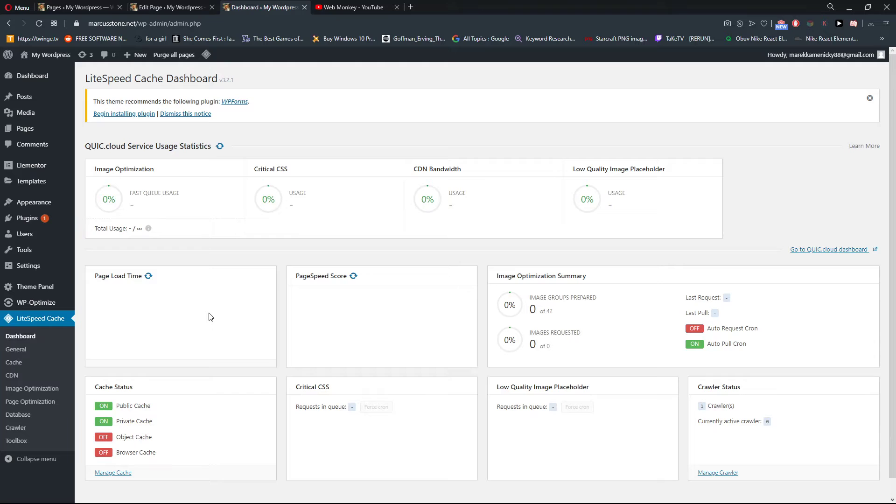
scroll(211, 317, down, 1)
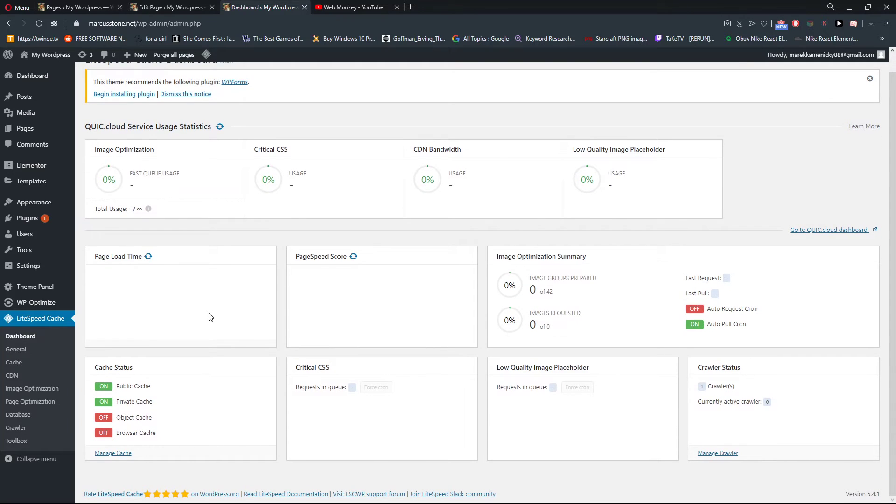
Step: Open LiteSpeed Cache's [1] Cache tab and review its options, with Enable Cache on
click(18, 363)
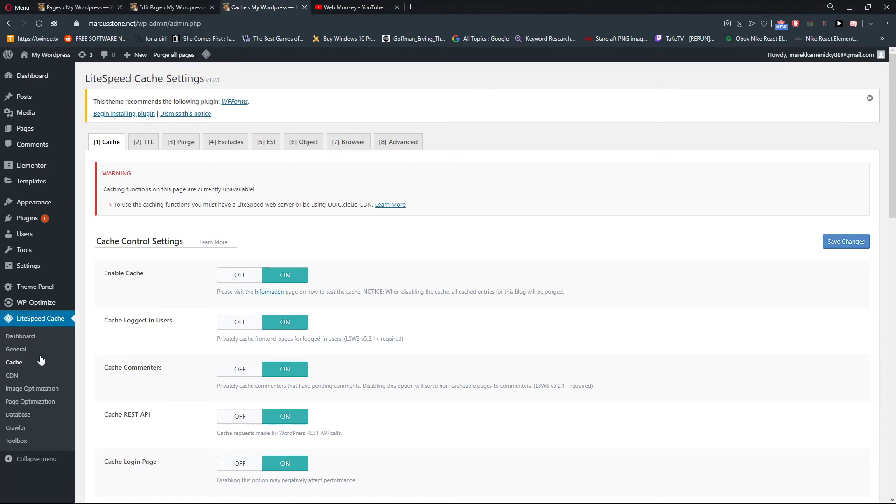
scroll(176, 328, down, 1)
scroll(176, 328, down, 3)
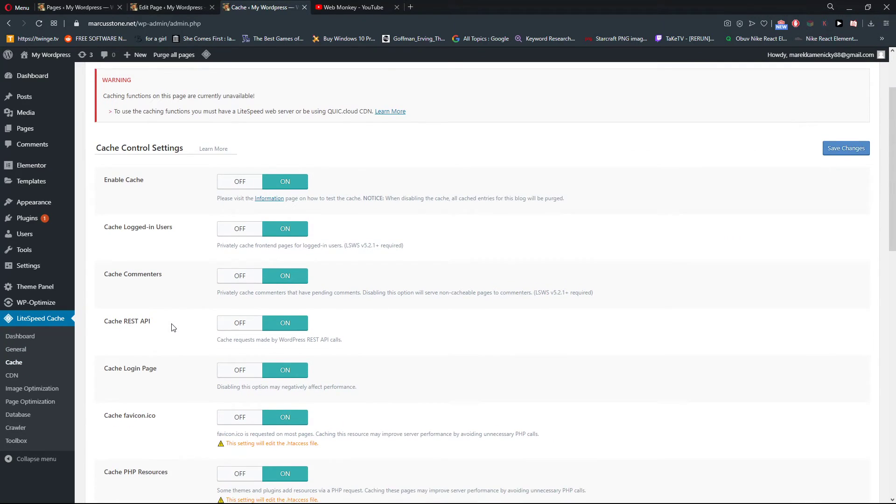
scroll(171, 328, down, 12)
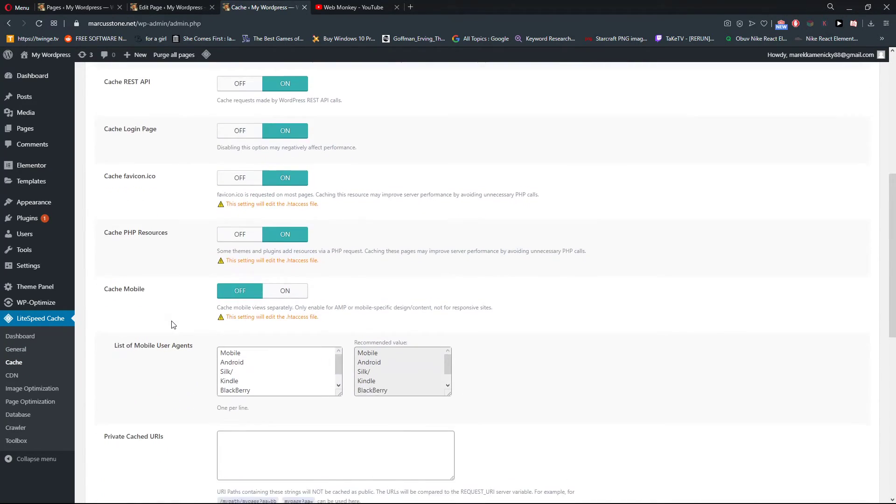
scroll(171, 325, down, 2)
scroll(163, 310, up, 18)
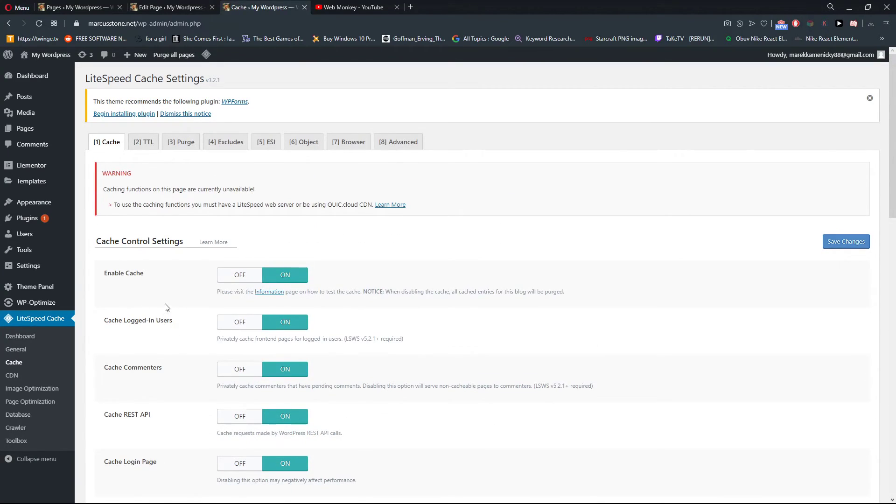
Step: Review the [3] Purge tab settings, then return to the [1] Cache tab
click(185, 142)
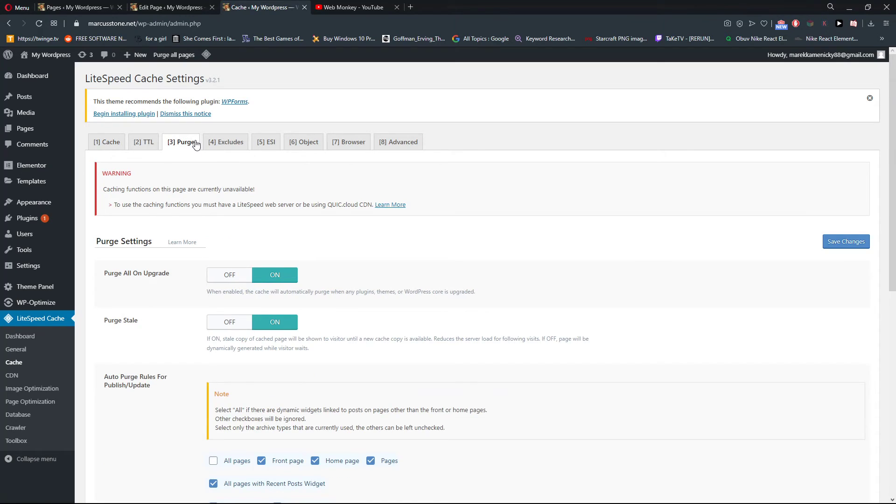
scroll(191, 275, down, 2)
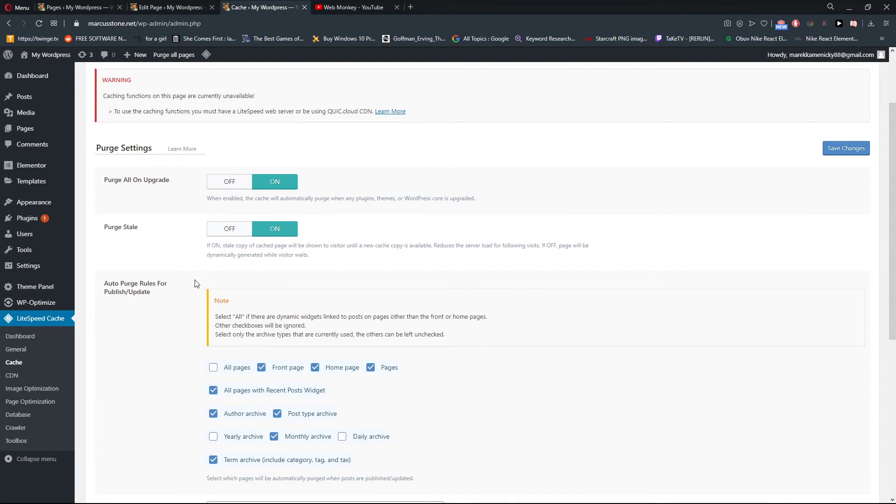
scroll(196, 284, down, 1)
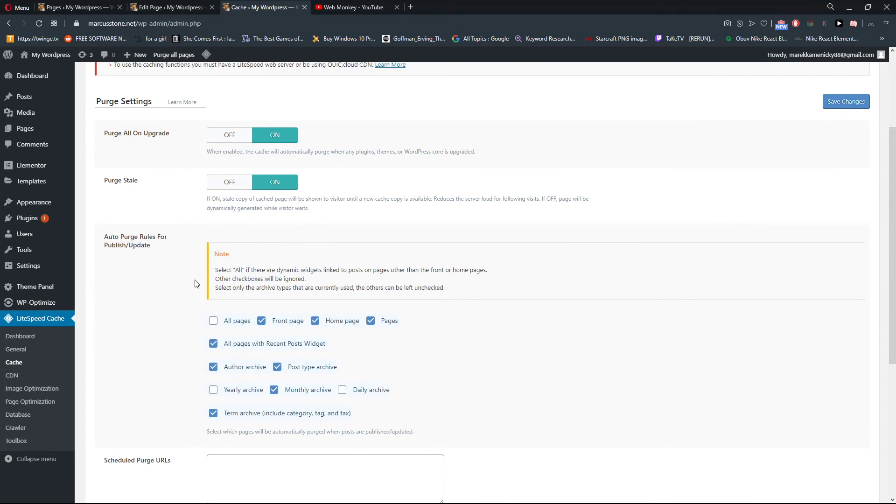
scroll(196, 284, down, 5)
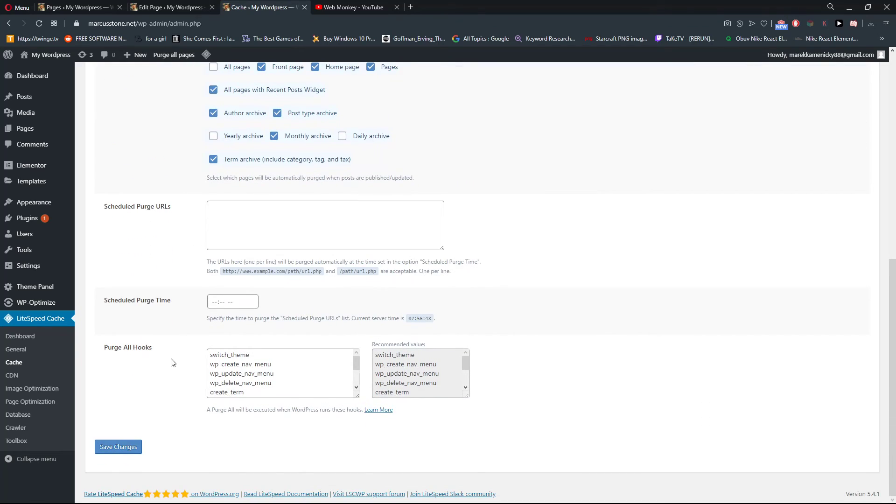
scroll(169, 216, up, 8)
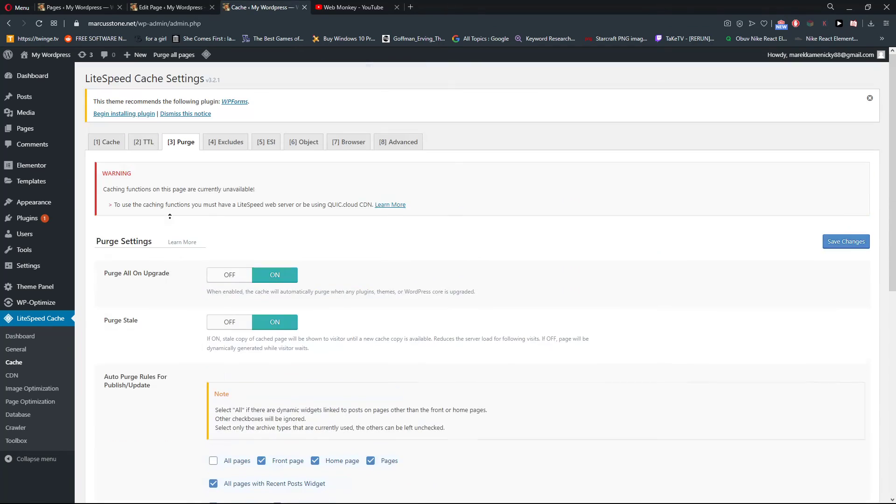
click(111, 143)
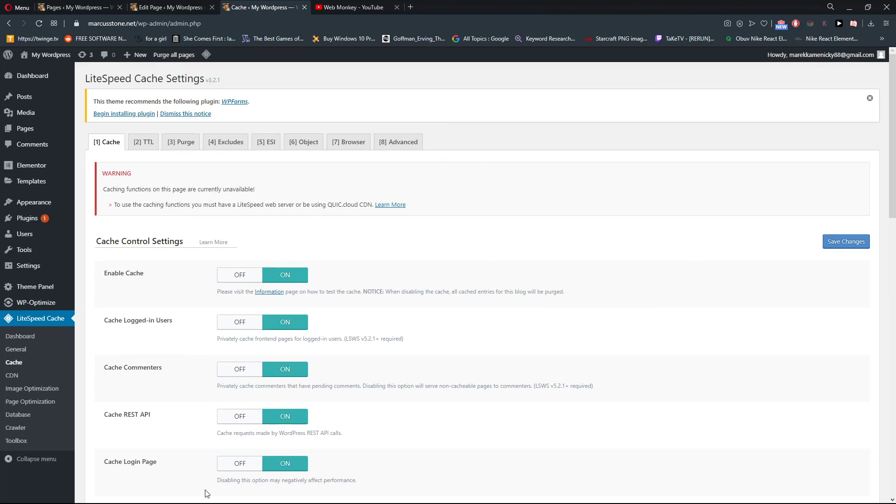